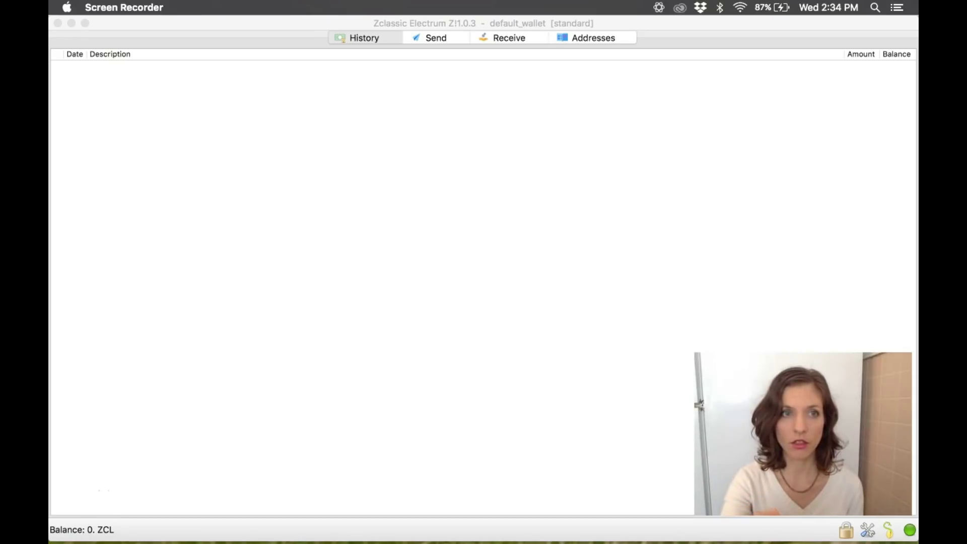
# Start a new wallet named wallet_2 from the File > New/Restore menu
pyautogui.click(175, 171)
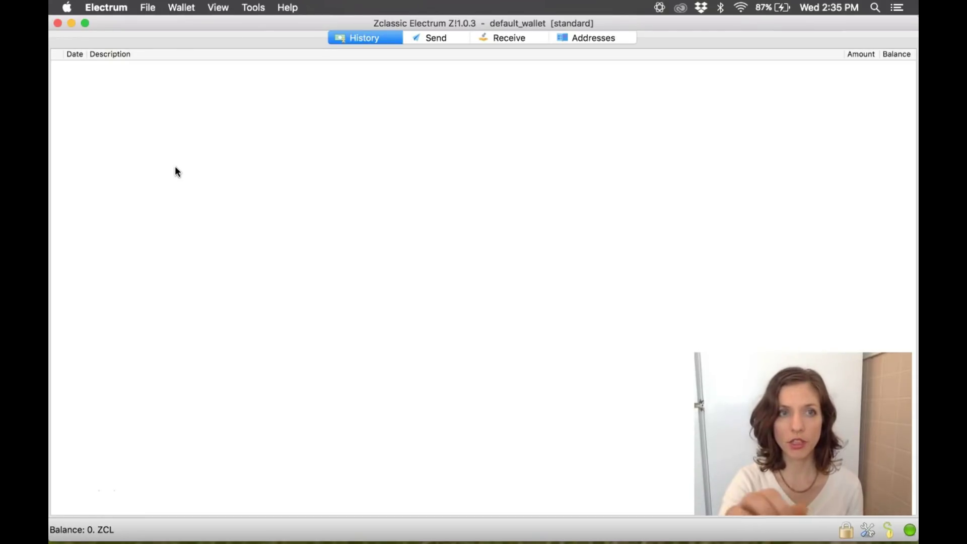
pyautogui.click(155, 69)
pyautogui.click(147, 8)
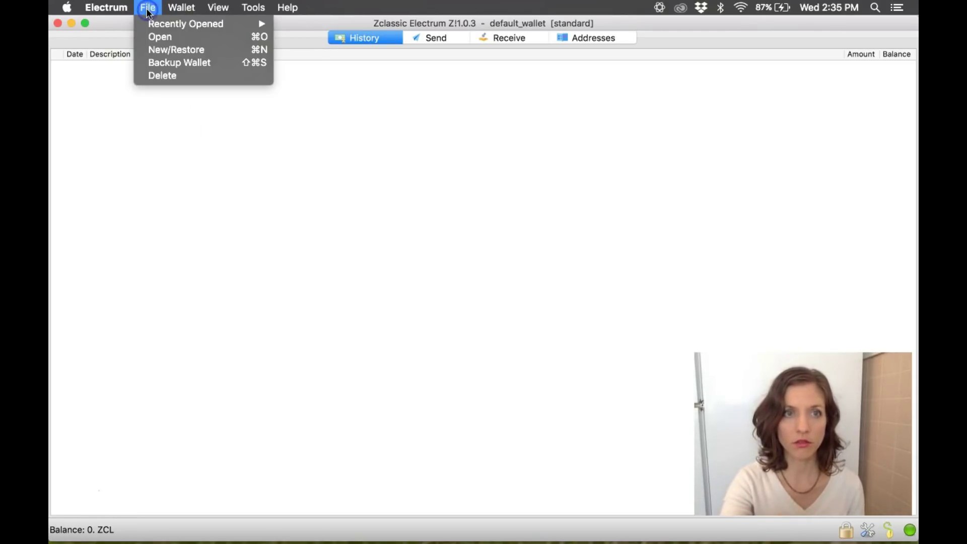
pyautogui.click(167, 51)
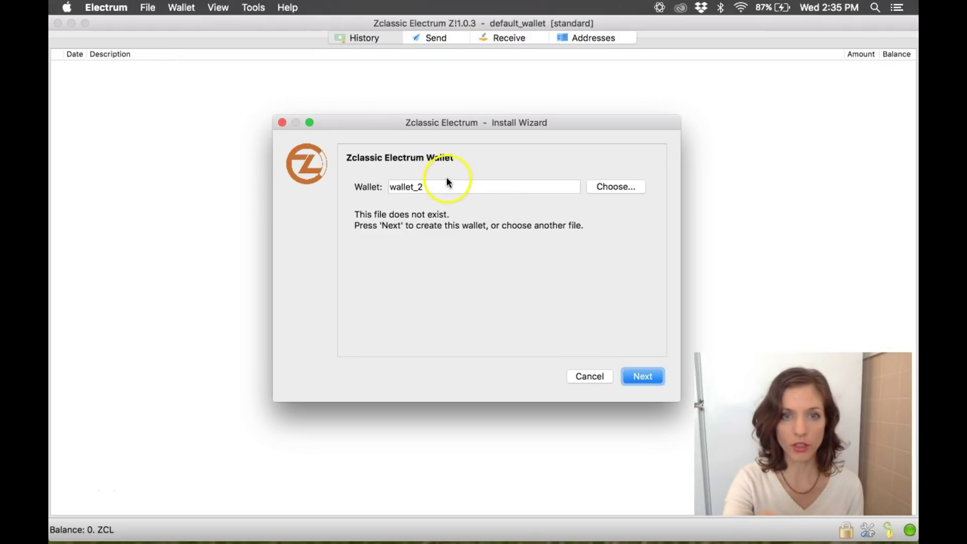
pyautogui.click(648, 374)
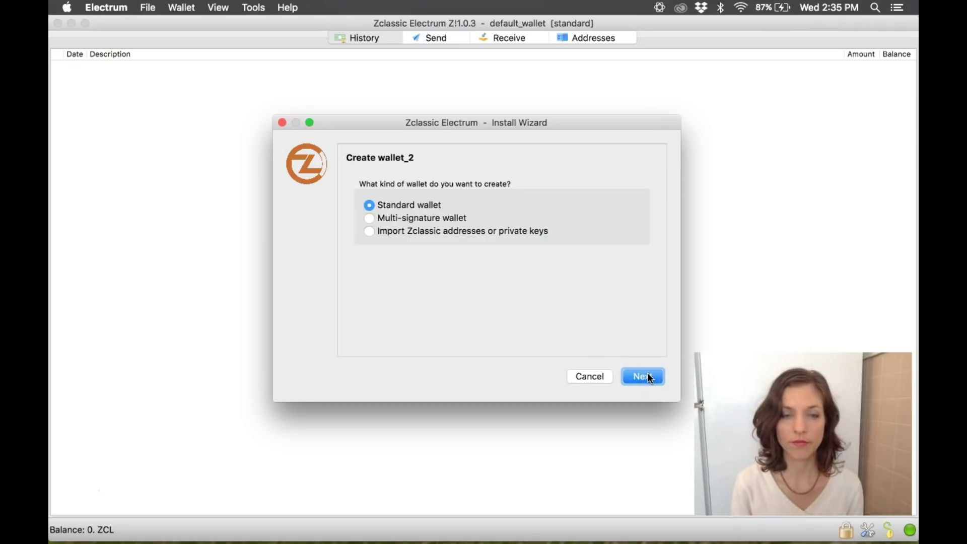
# Choose 'Import Zclassic addresses or private keys' as the wallet type and continue
pyautogui.click(354, 226)
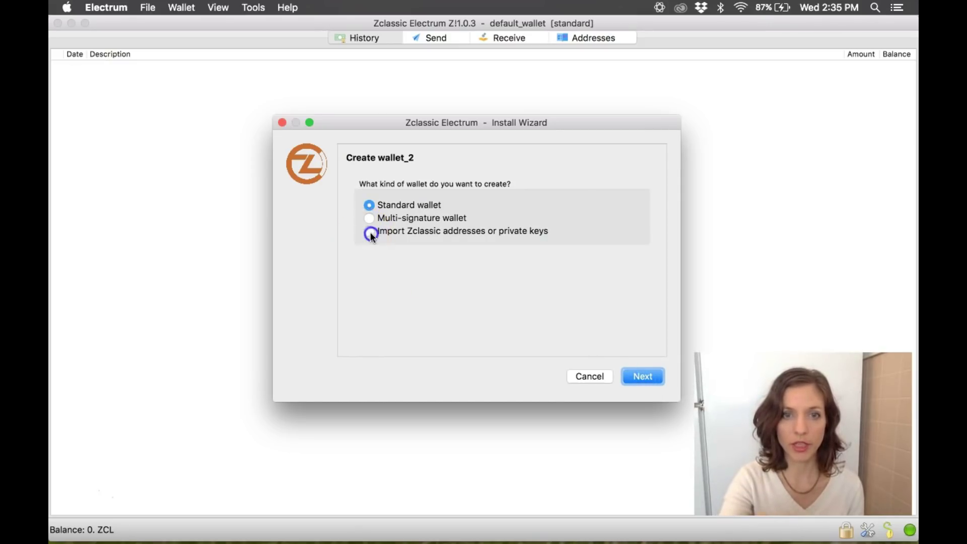
pyautogui.click(370, 232)
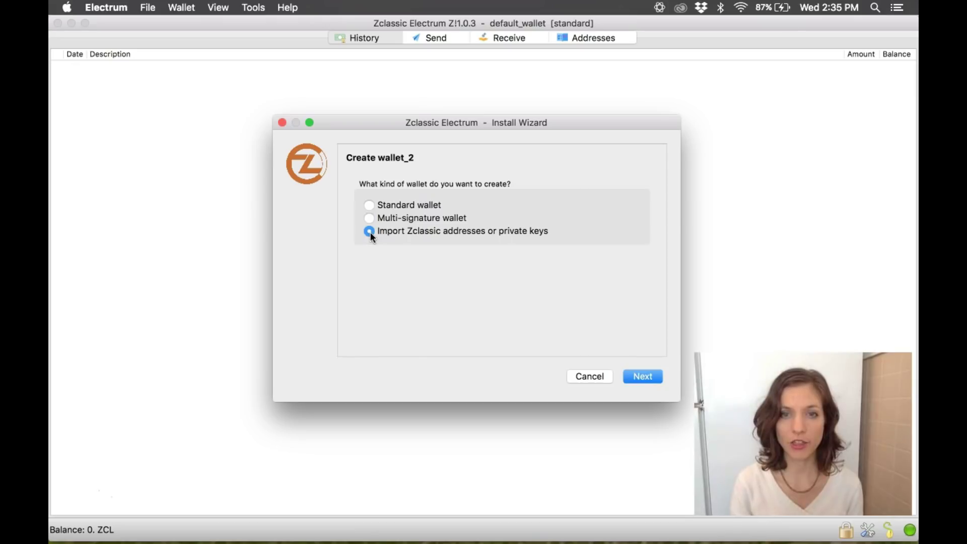
pyautogui.click(639, 377)
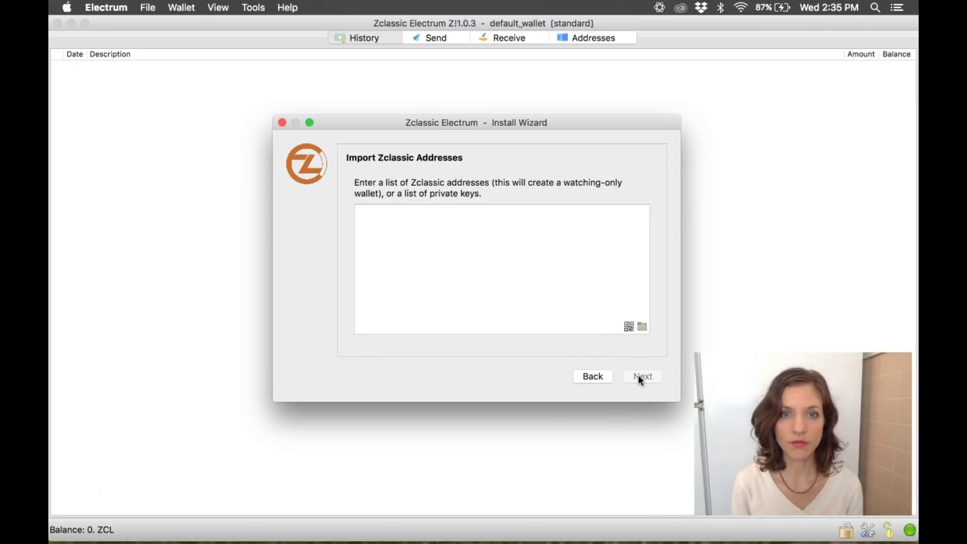
# Copy the private key from the paper wallet PDF in Preview and paste it into the import box
pyautogui.click(507, 212)
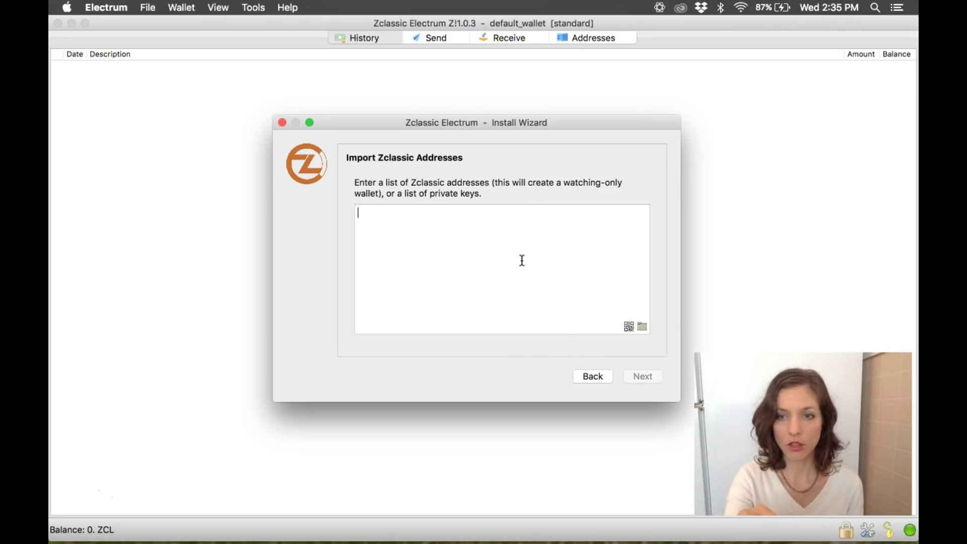
pyautogui.moveTo(564, 541)
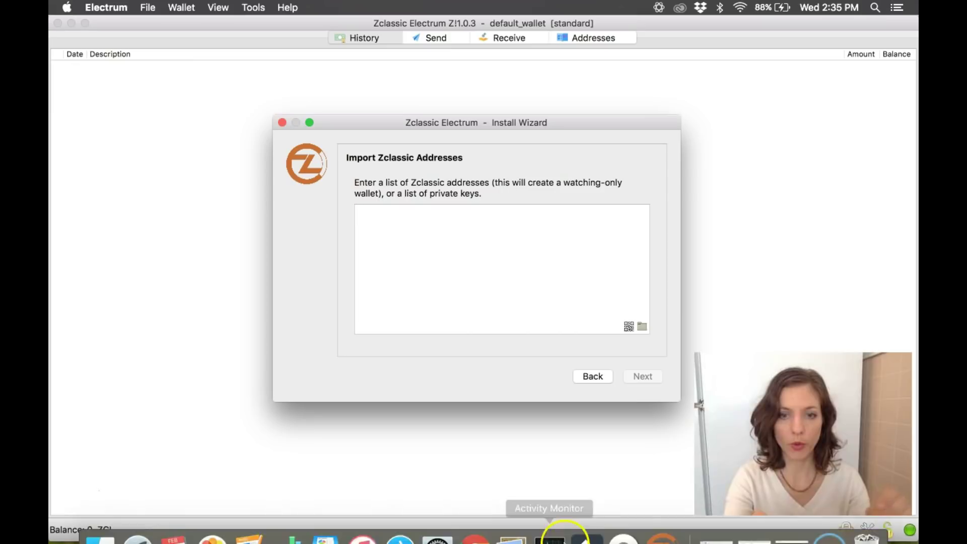
pyautogui.press('super+Tab')
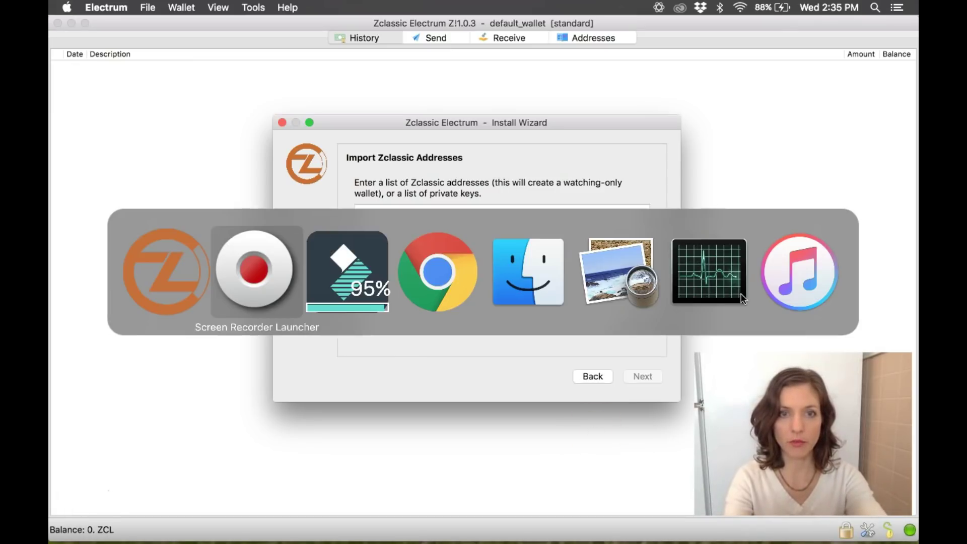
pyautogui.press('super+Tab')
pyautogui.press('super+Tab')
pyautogui.press('super+Tab')
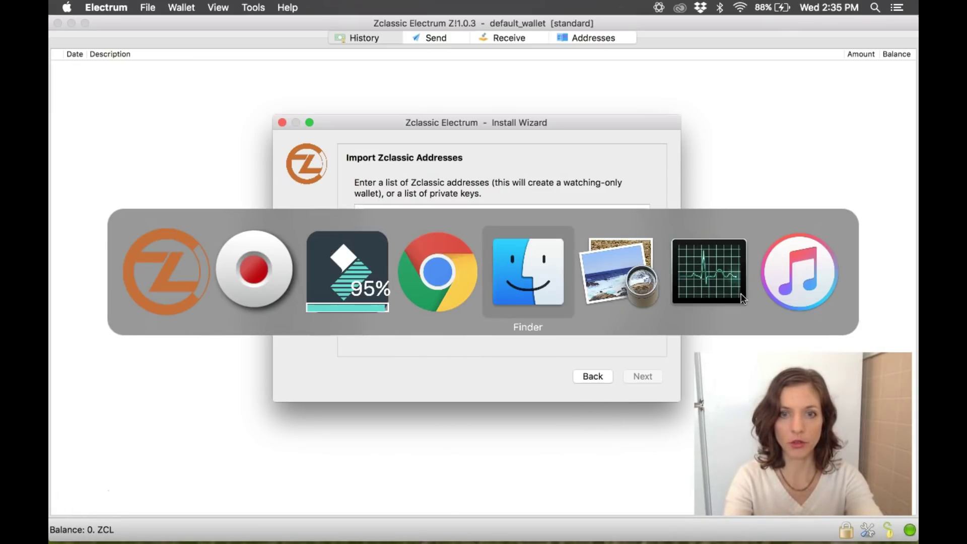
pyautogui.press('super+Tab')
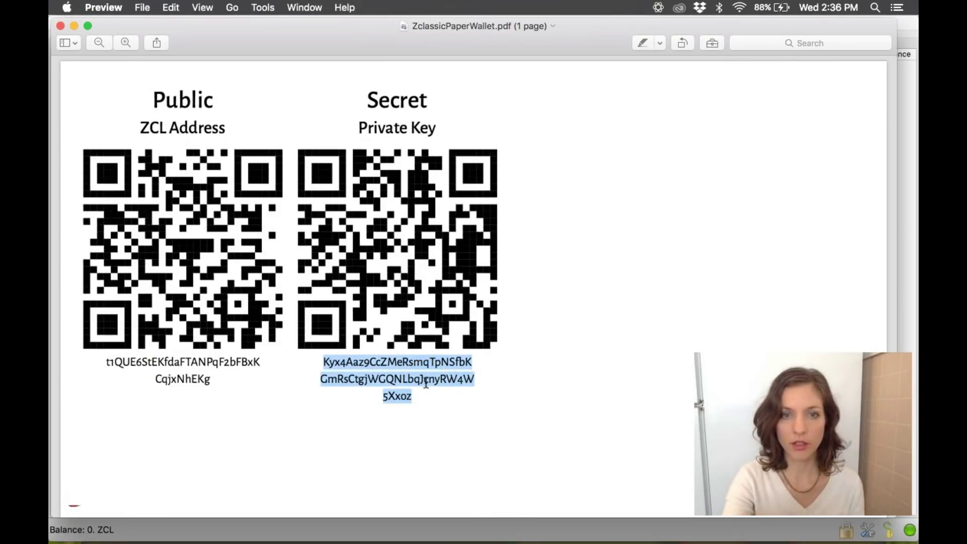
pyautogui.hotkey('ctrl', 'Up')
pyautogui.click(461, 403)
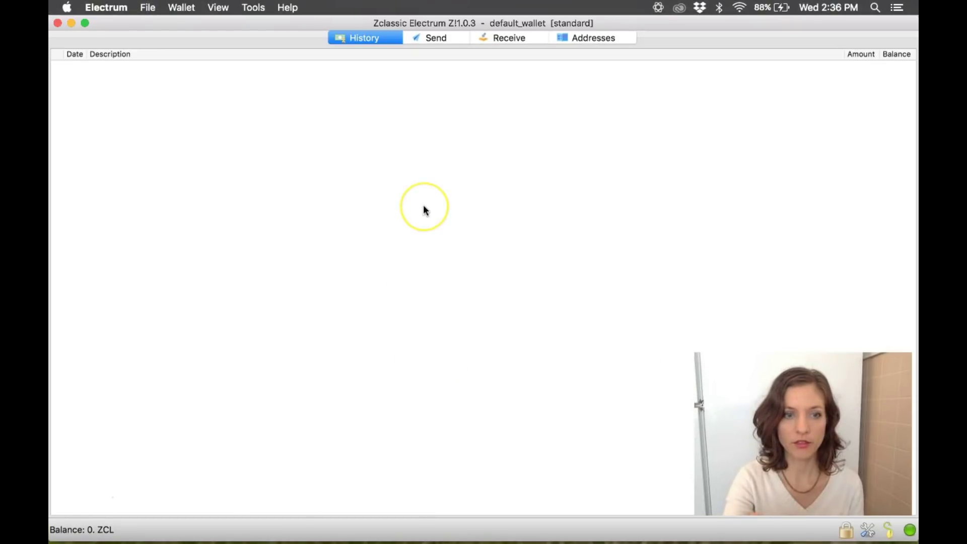
pyautogui.press('super+v')
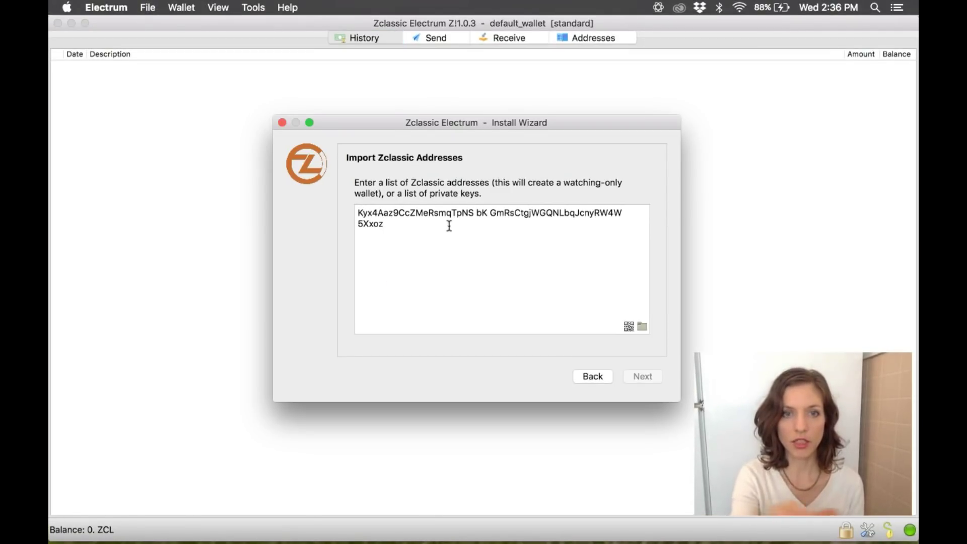
pyautogui.click(528, 398)
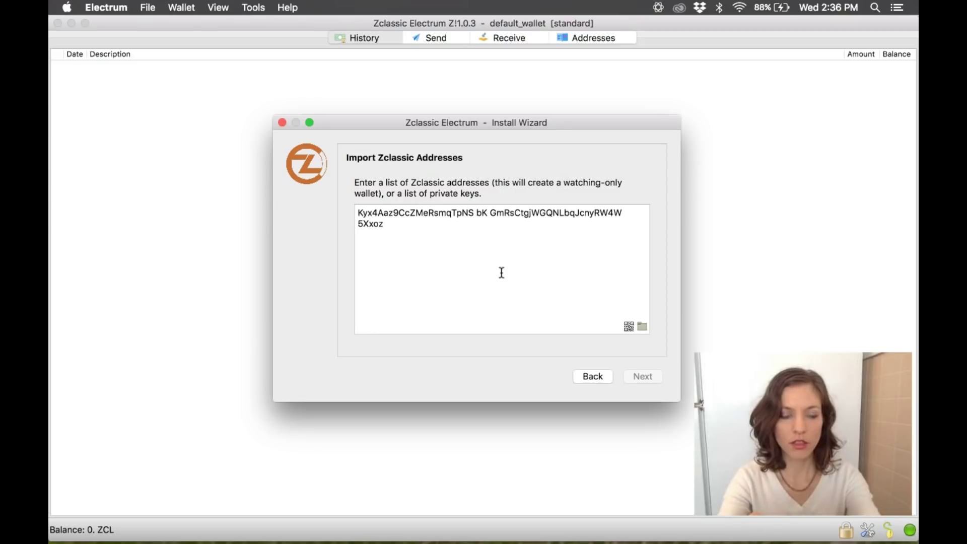
# Compare the pasted key with the paper wallet's key in Preview around 'NSfb'
pyautogui.hotkey('ctrl', 'Up')
pyautogui.click(386, 218)
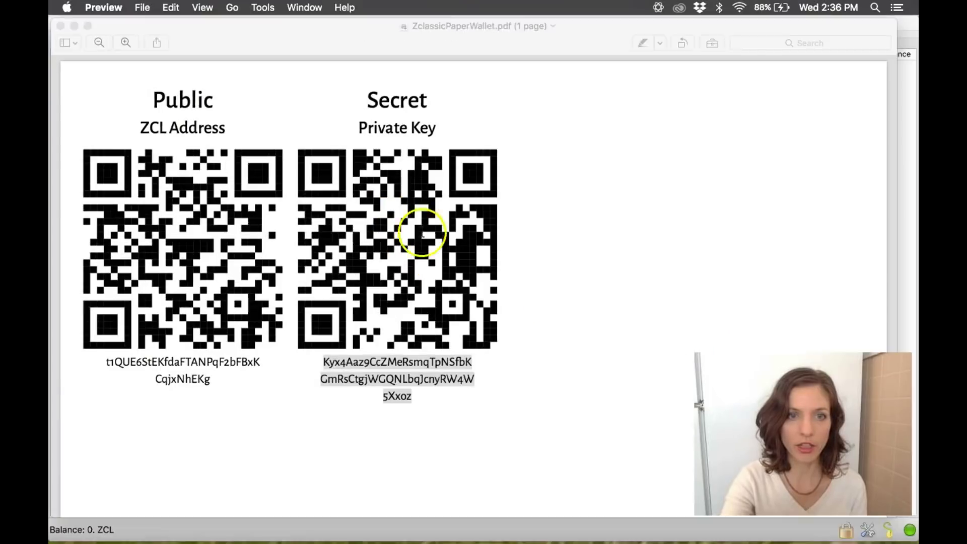
pyautogui.click(451, 382)
pyautogui.moveTo(441, 363); pyautogui.dragTo(471, 363)
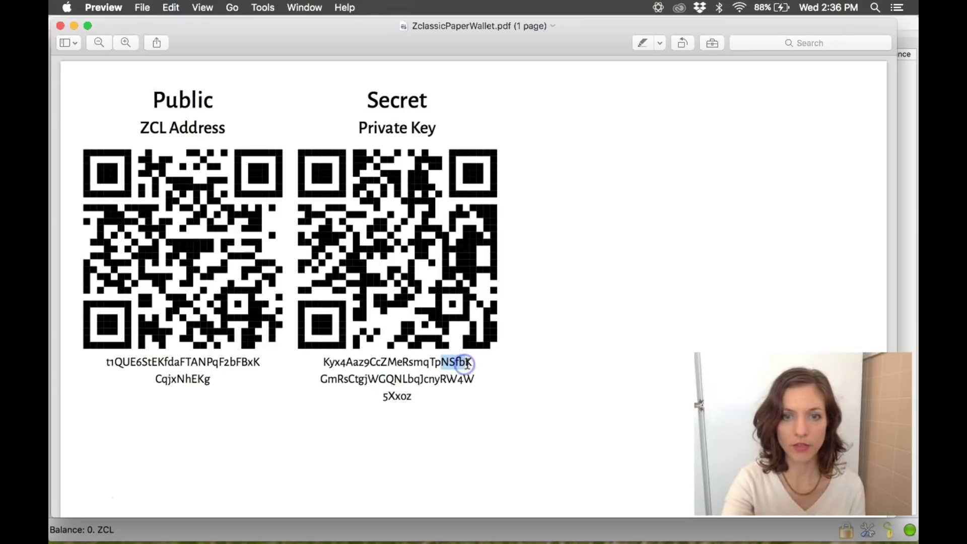
# Delete the stray spaces in the pasted key and create wallet_2, holding 0.008 ZCL
pyautogui.hotkey('ctrl', 'Up')
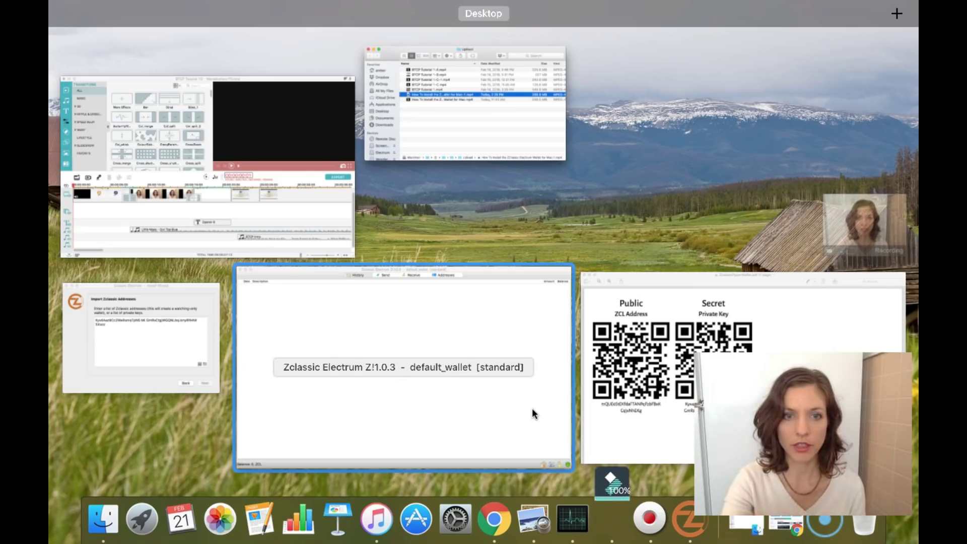
pyautogui.click(532, 408)
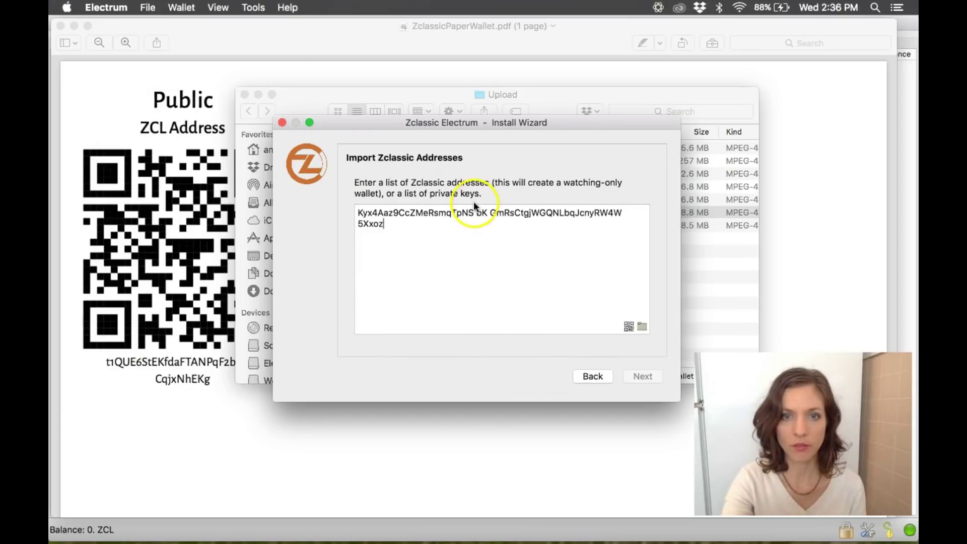
pyautogui.click(476, 212)
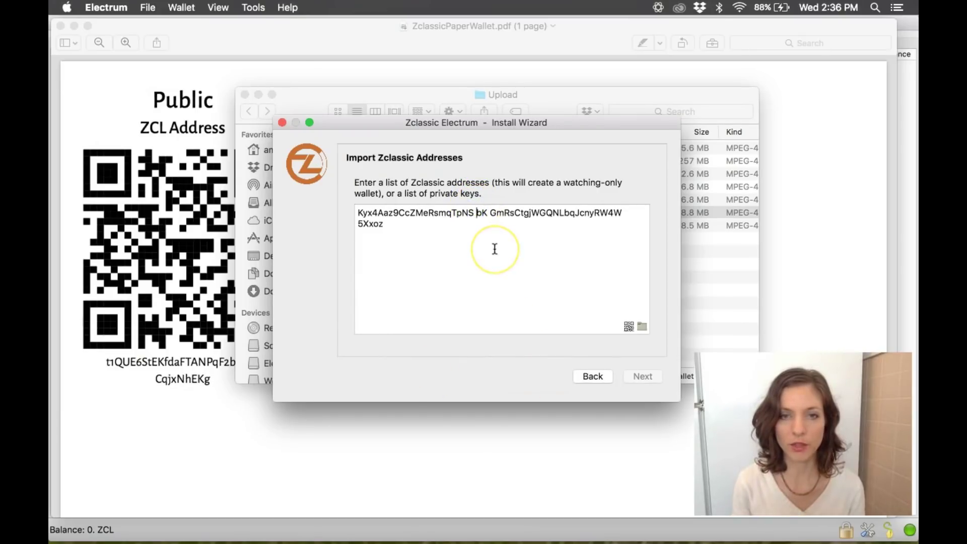
pyautogui.press('Right')
pyautogui.press('Right')
pyautogui.press('Delete')
pyautogui.press('End')
pyautogui.press('Delete')
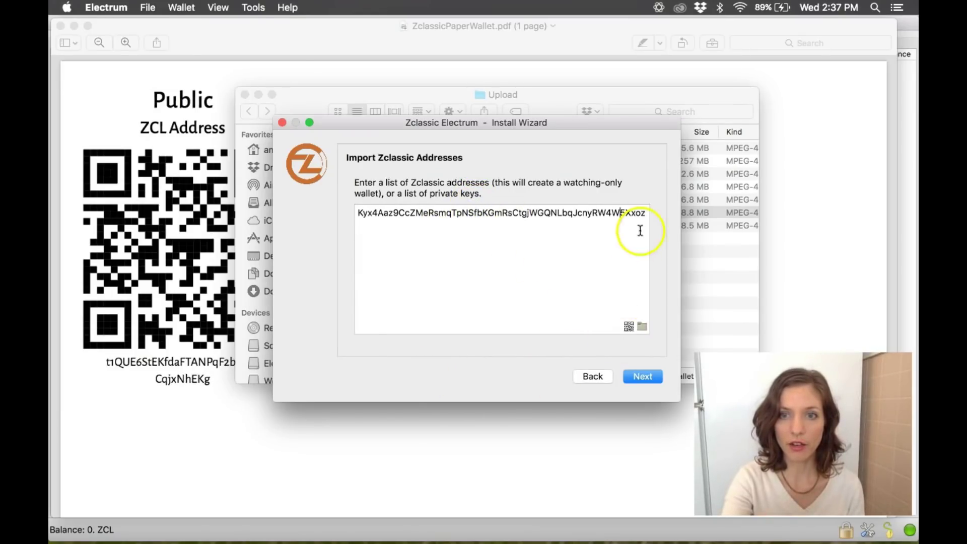
pyautogui.click(650, 377)
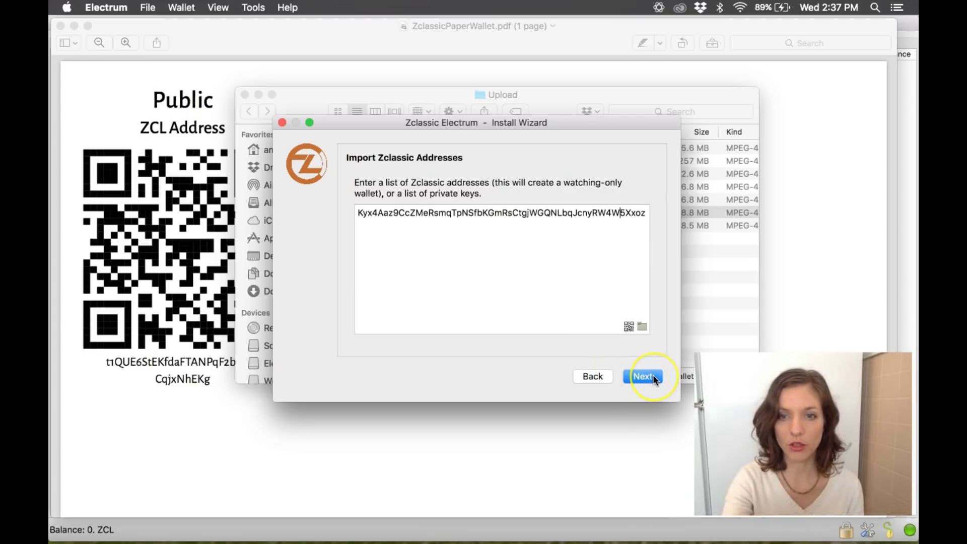
pyautogui.click(653, 377)
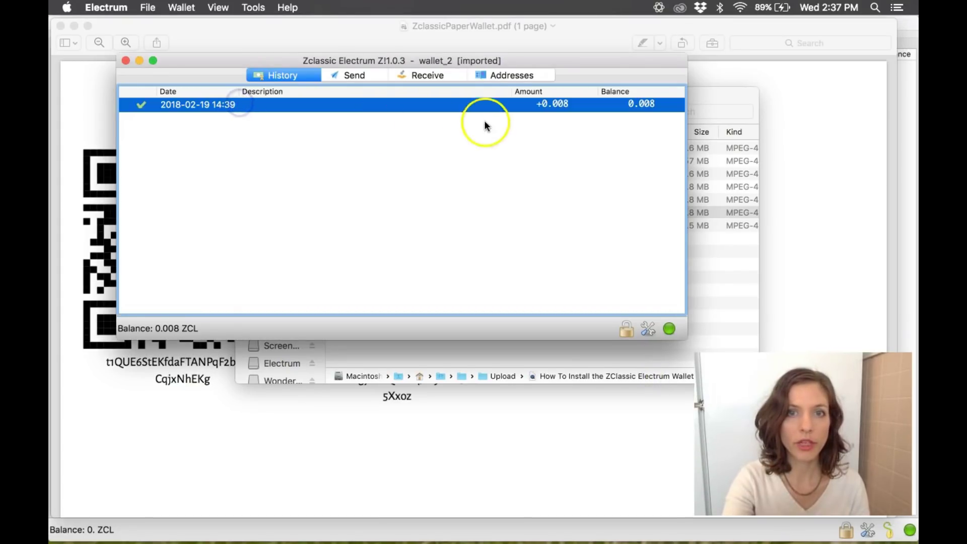
# Check wallet_2's Addresses tab to confirm the imported address holds 0.008 ZCL
pyautogui.click(499, 75)
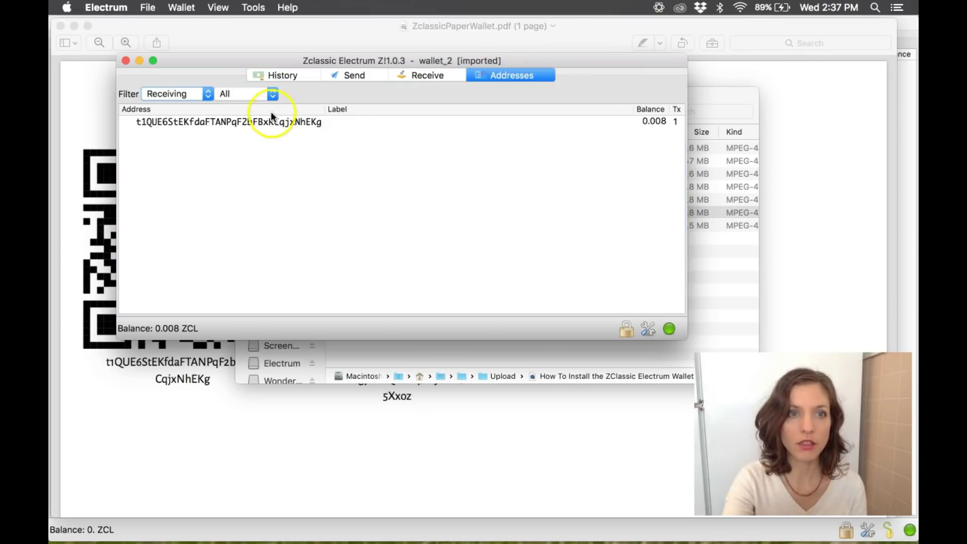
pyautogui.click(275, 126)
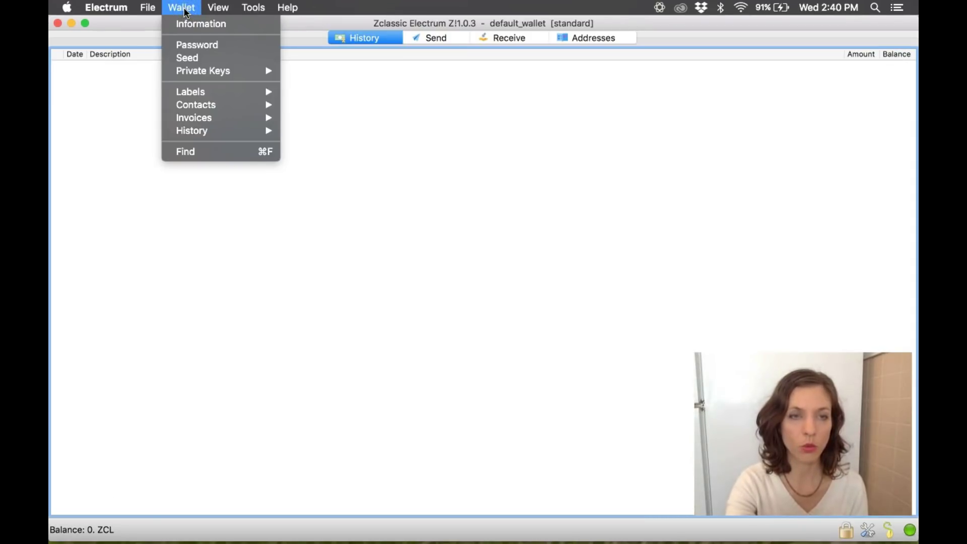
# Open Wallet > Private Keys > Sweep and paste the paper wallet's private key
pyautogui.moveTo(206, 76)
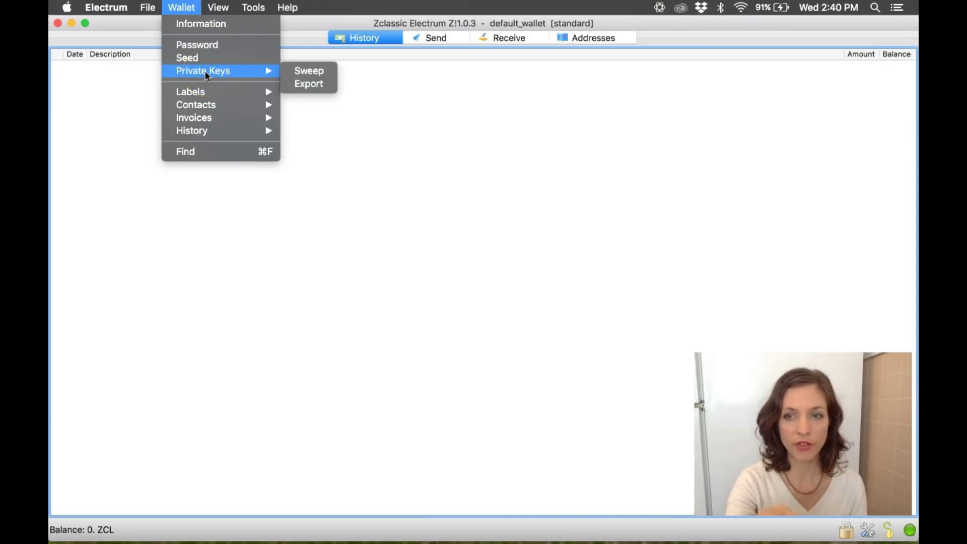
pyautogui.click(314, 72)
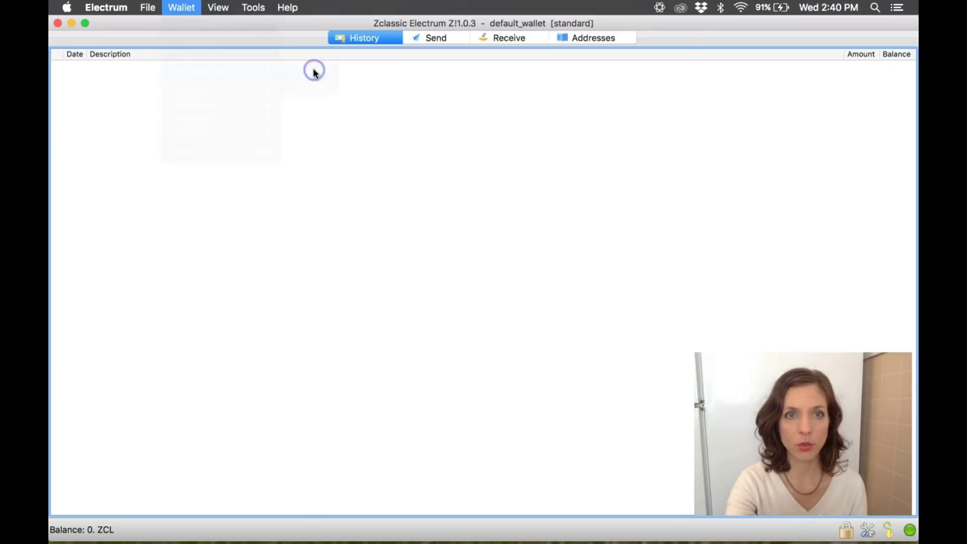
pyautogui.click(468, 105)
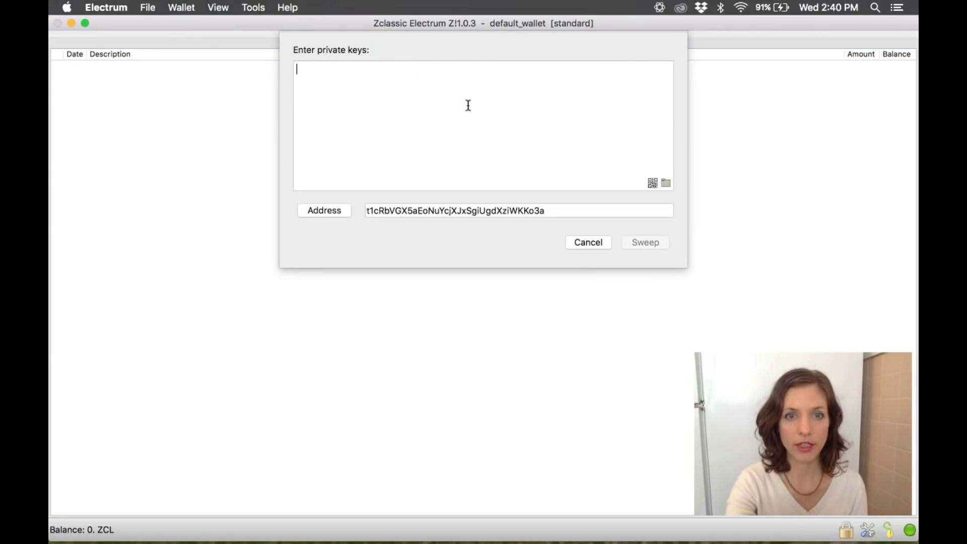
pyautogui.press('super+v')
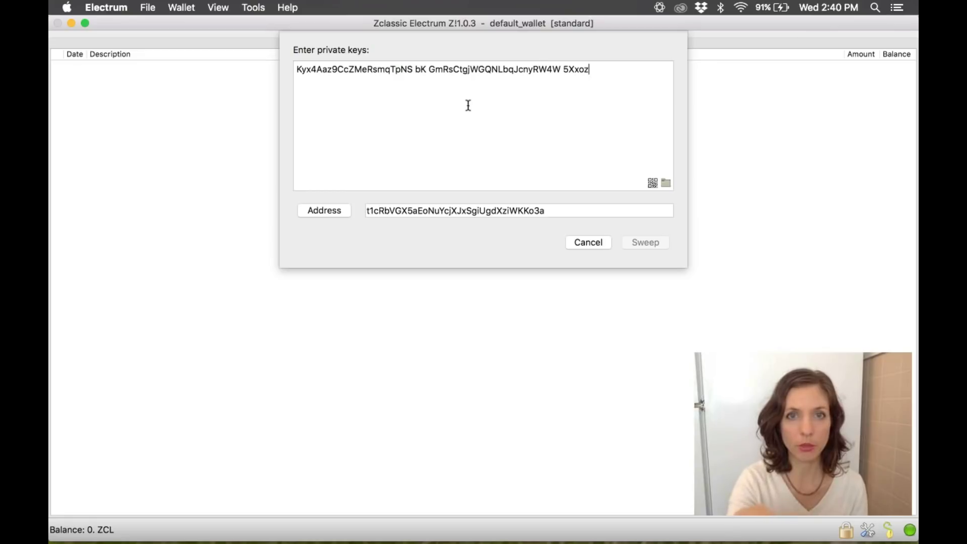
# Remove the stray space, add the missing 'f' to the key, and verify the destination address
pyautogui.click(416, 69)
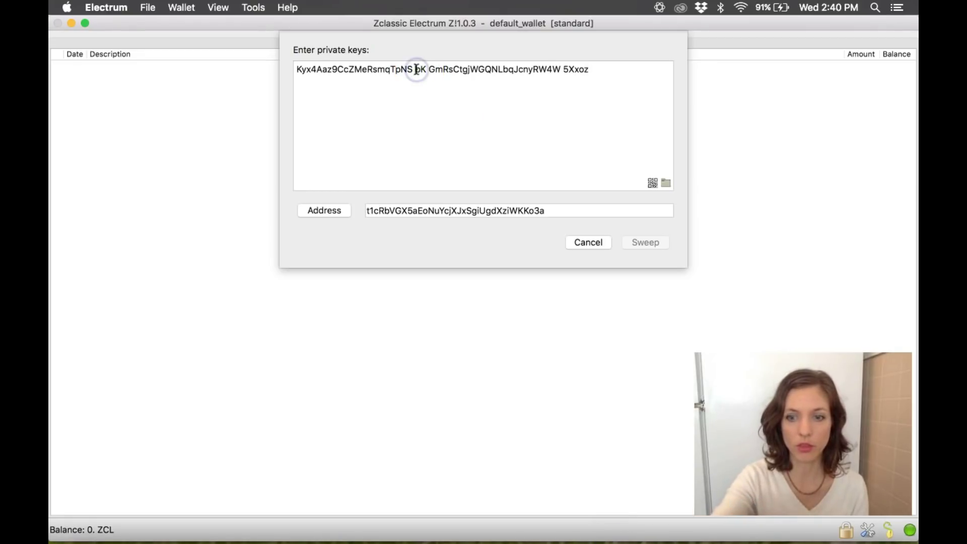
pyautogui.press('BackSpace')
pyautogui.write('f')
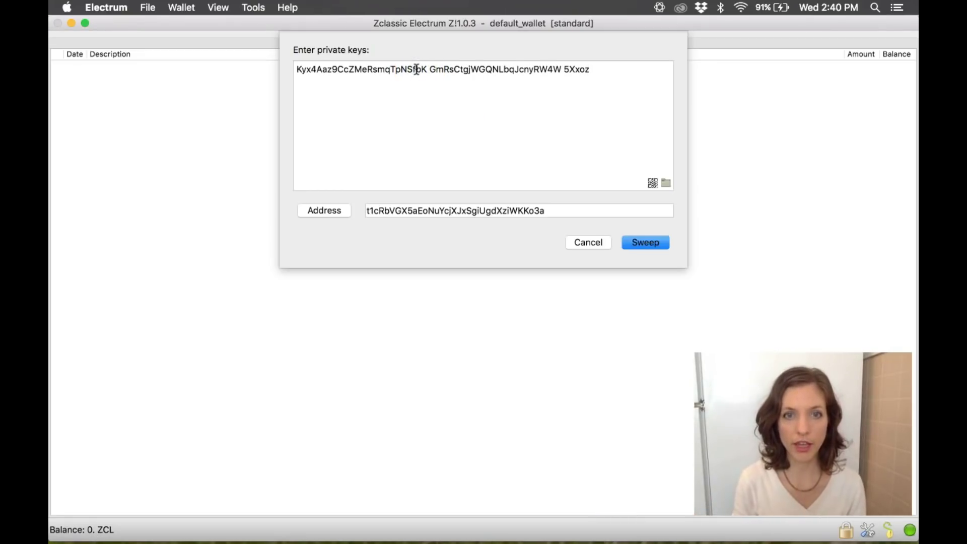
pyautogui.click(412, 211)
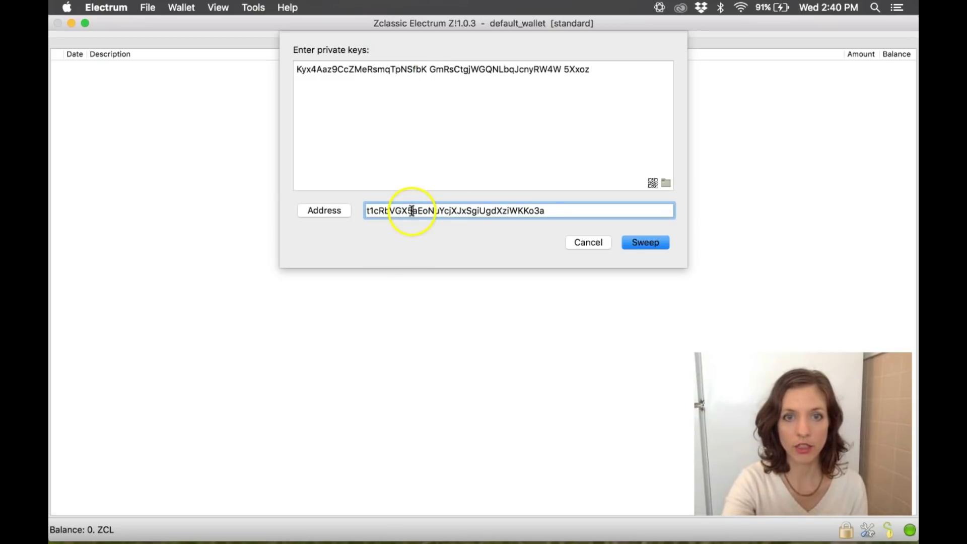
pyautogui.click(563, 211)
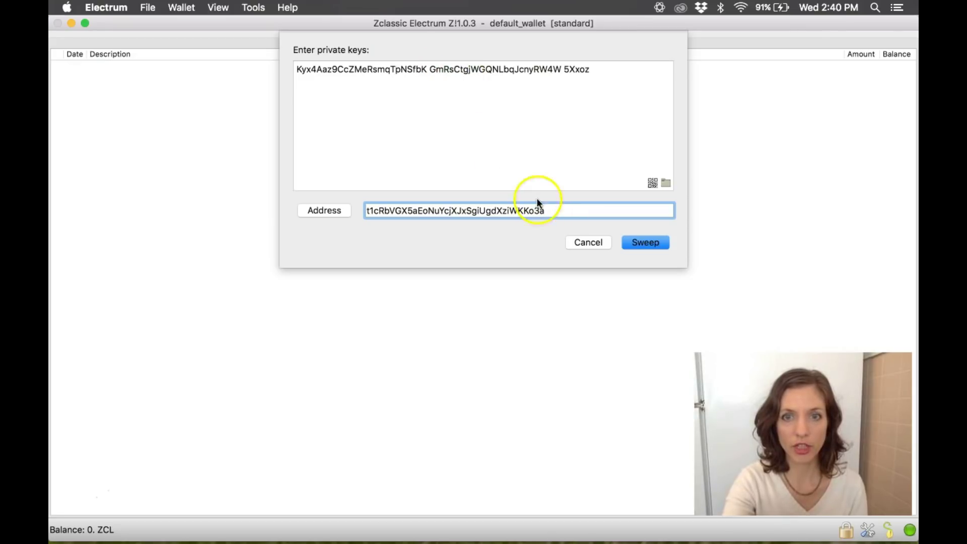
# Sweep and send 0.007712 ZCL with a 0.000288 ZCL fee, confirming with the wallet password
pyautogui.click(643, 245)
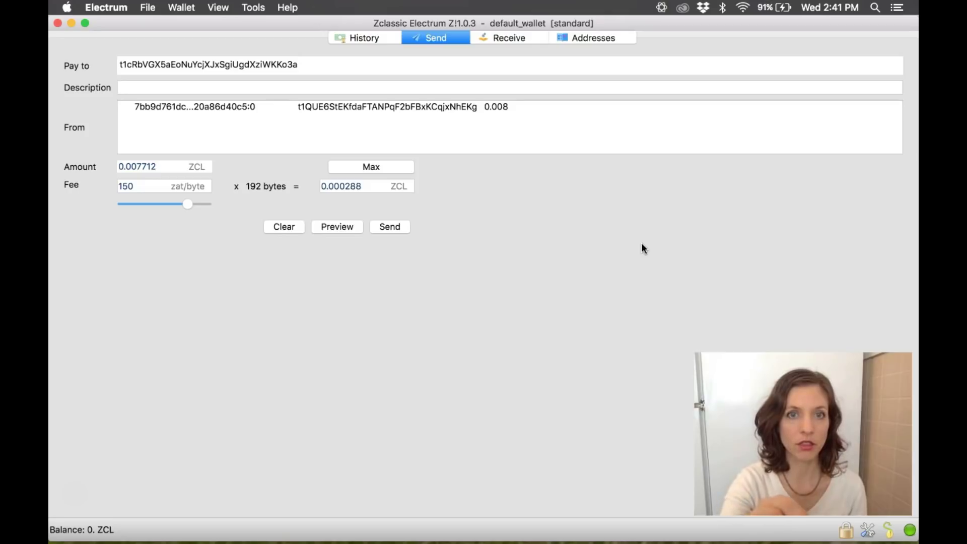
pyautogui.click(395, 227)
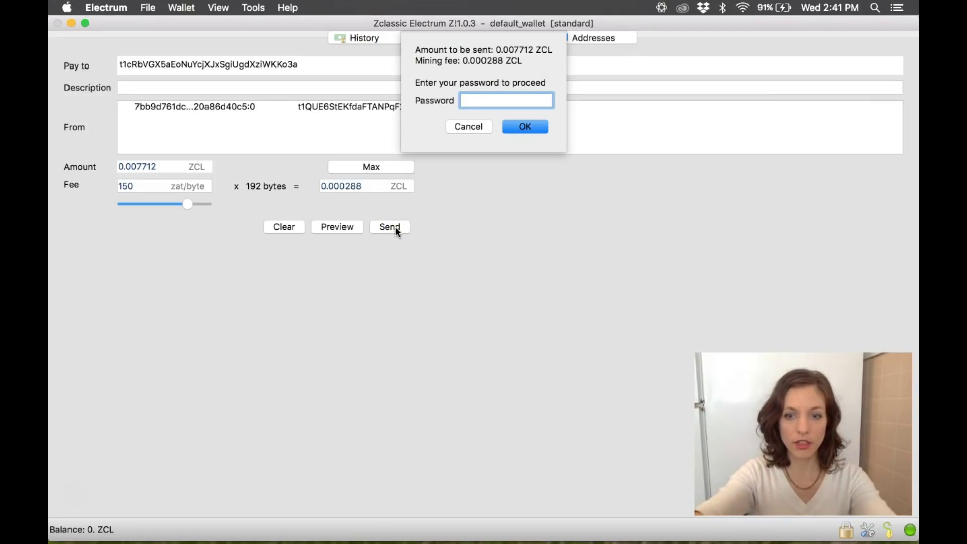
pyautogui.write('•••••')
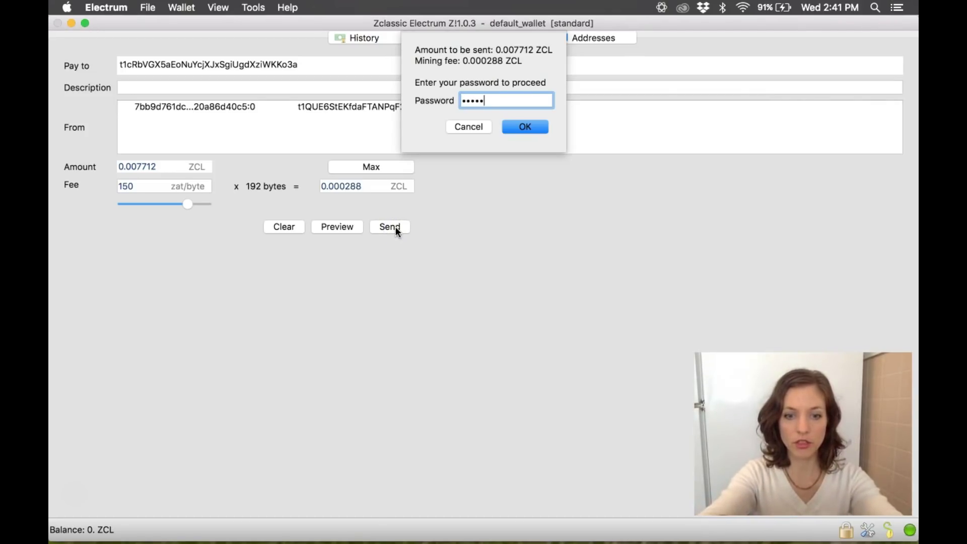
pyautogui.write('••••')
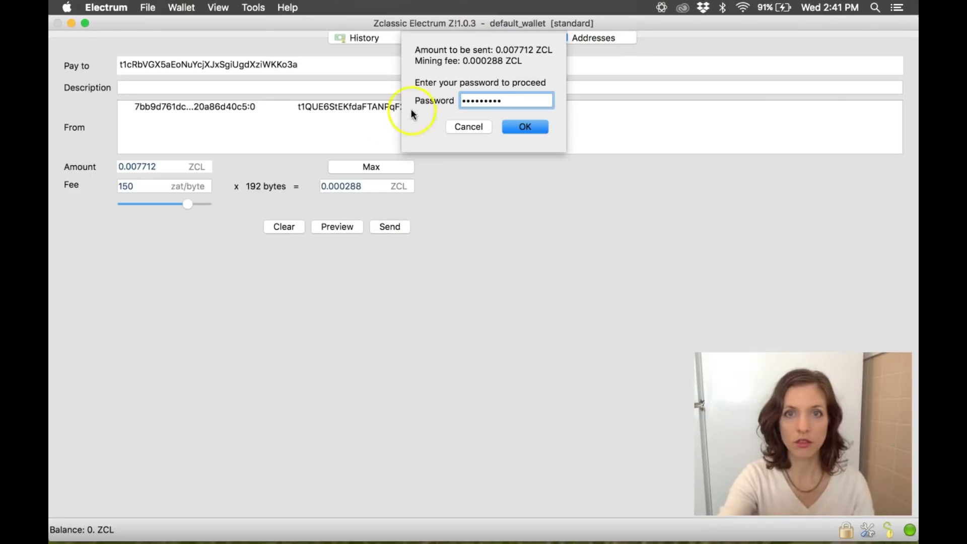
pyautogui.click(524, 128)
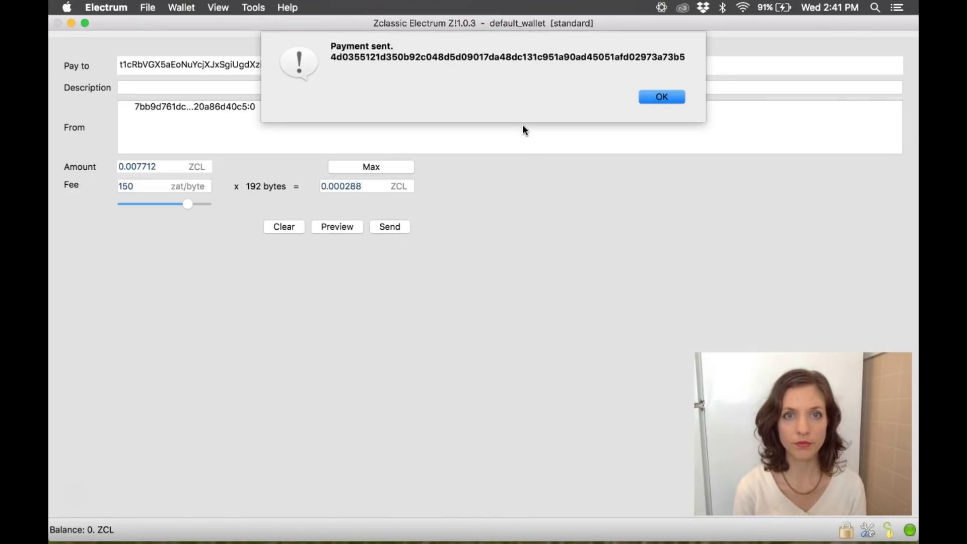
# Dismiss the payment confirmation and select the first address showing unconfirmed 0.007712 ZCL
pyautogui.click(657, 101)
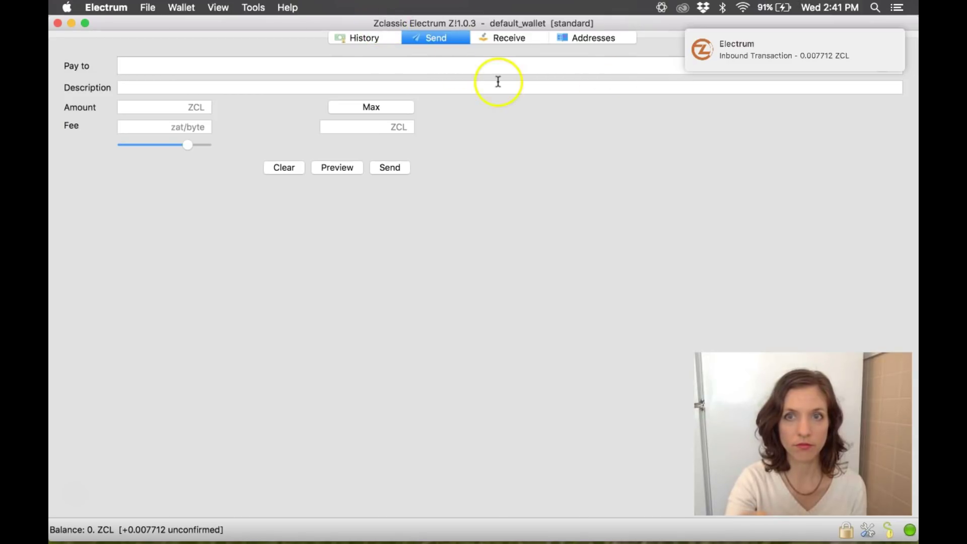
pyautogui.click(581, 38)
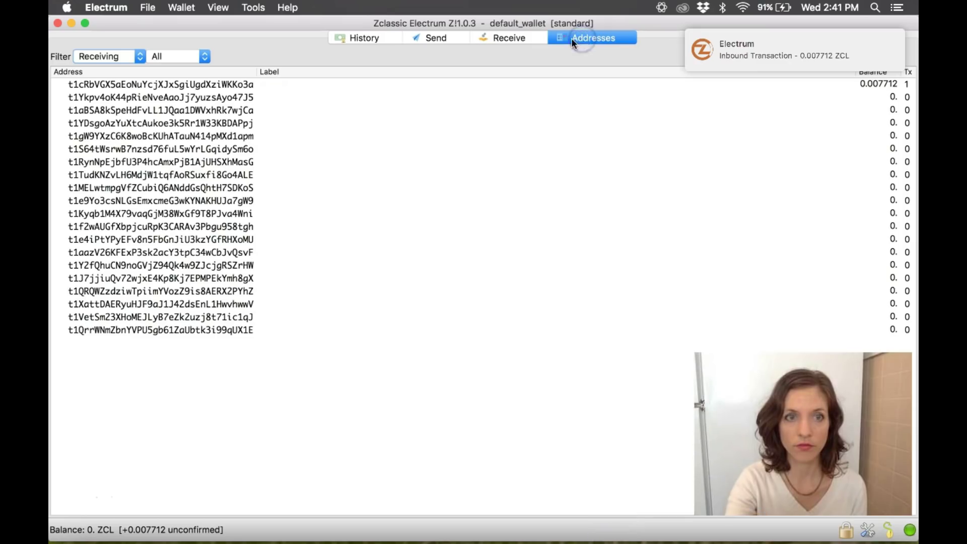
pyautogui.click(193, 84)
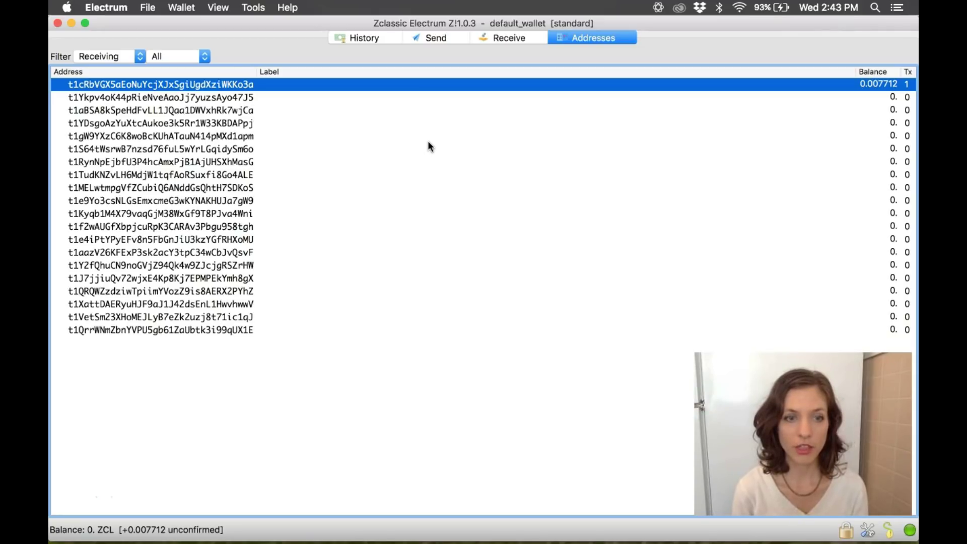
# Open File > Backup Wallet and browse the Where folder list for the backup copy
pyautogui.click(204, 83)
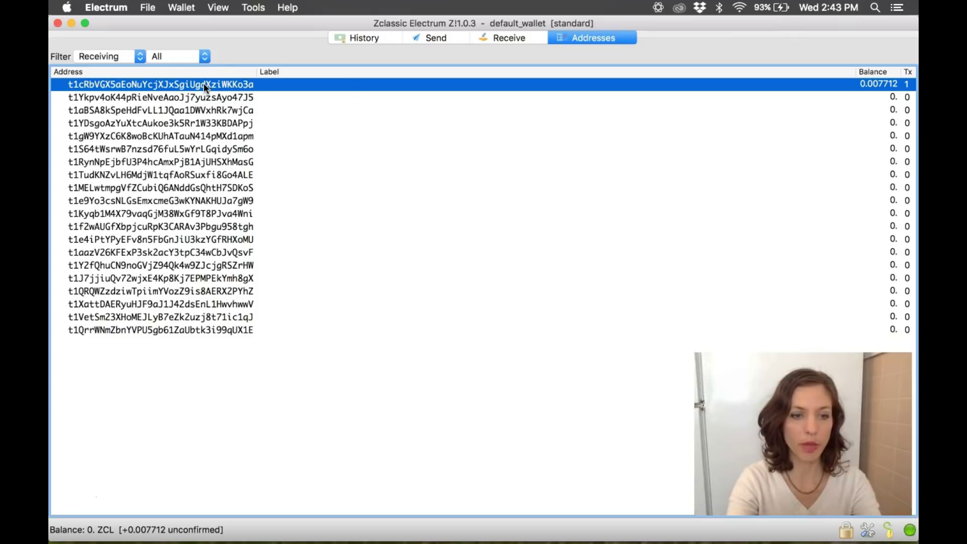
pyautogui.rightClick(203, 84)
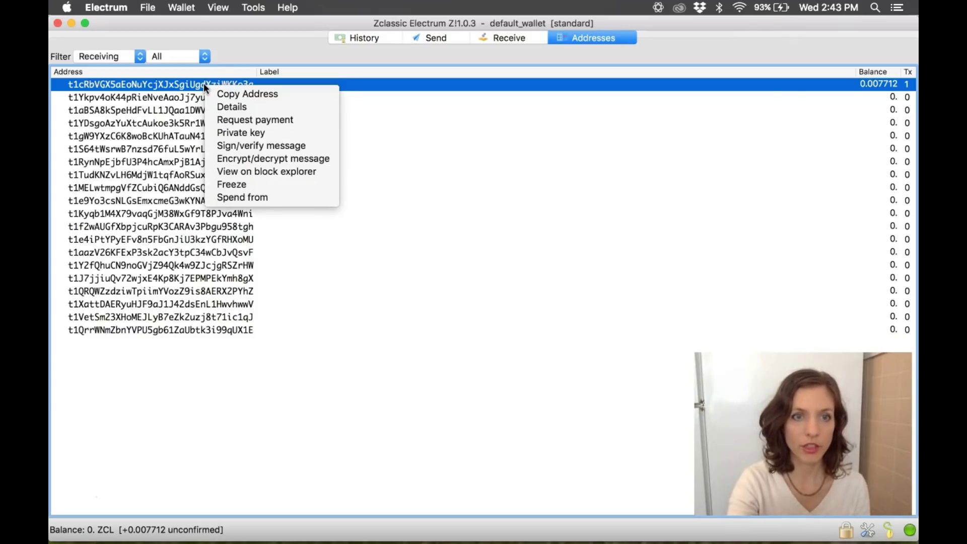
pyautogui.moveTo(145, 8); pyautogui.dragTo(181, 66)
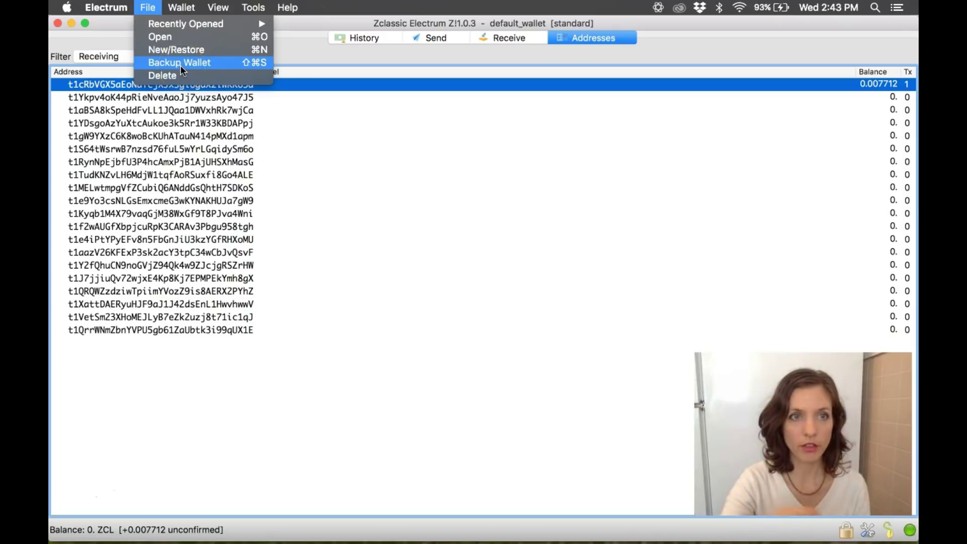
pyautogui.click(181, 68)
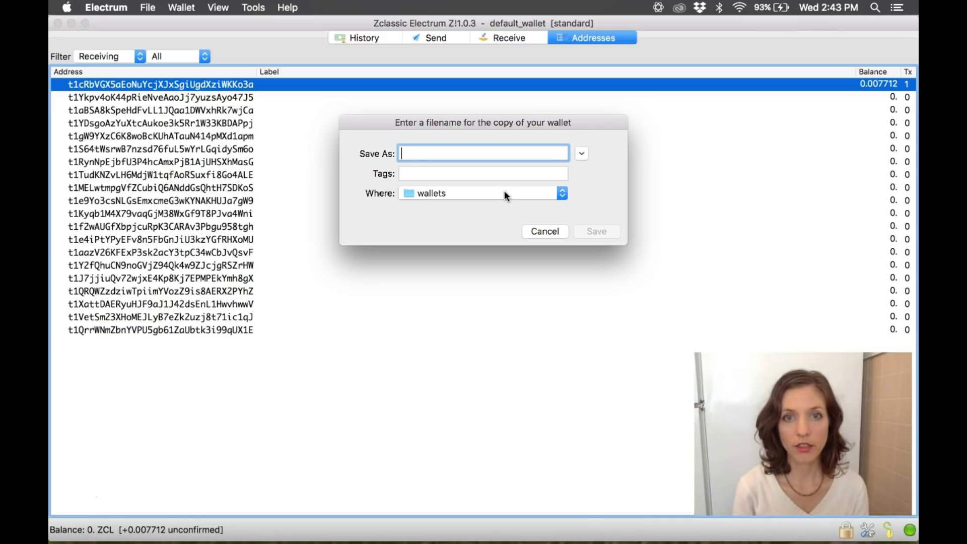
pyautogui.click(560, 198)
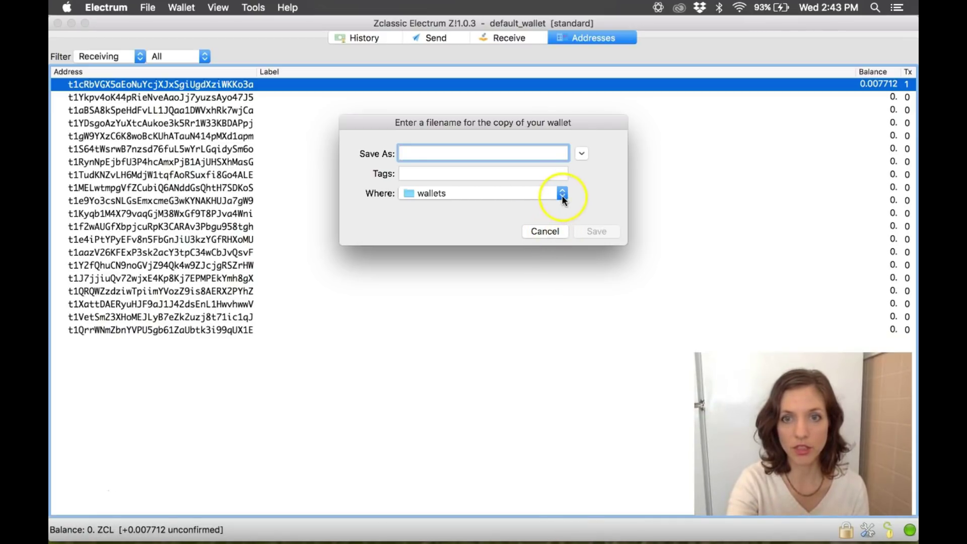